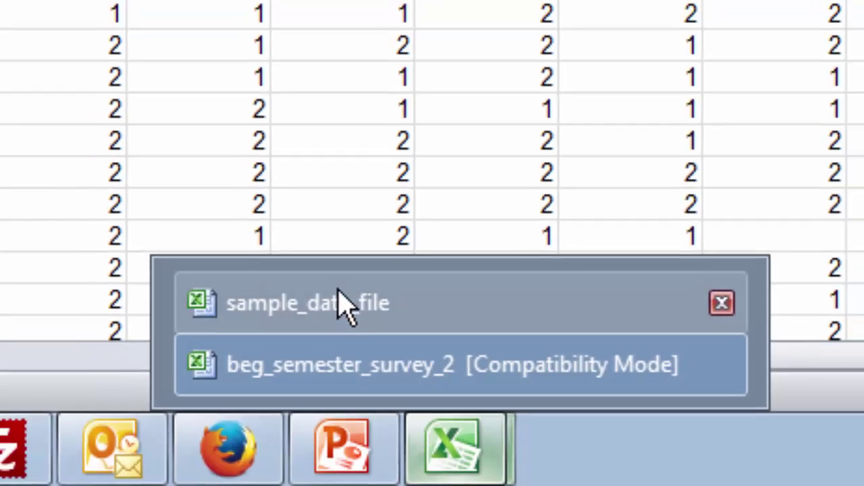
Tile the sample_data_file and beg_semester_survey_2 windows horizontally with Arrange All.
click(305, 288)
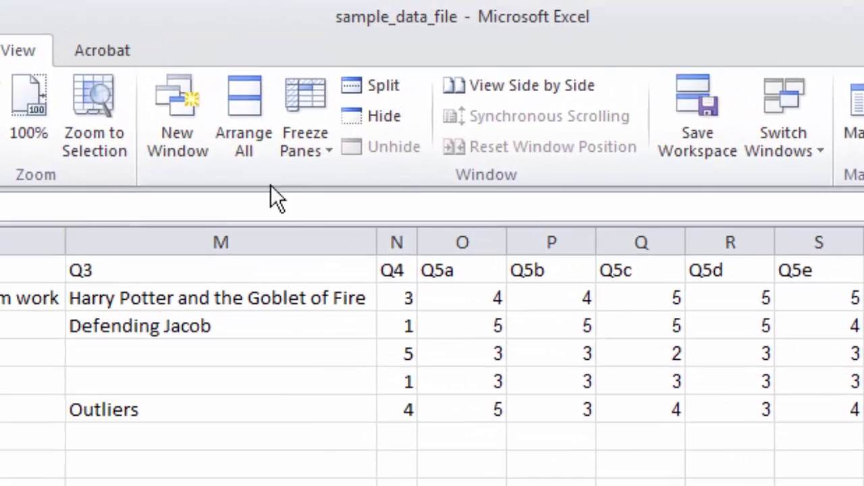
click(257, 149)
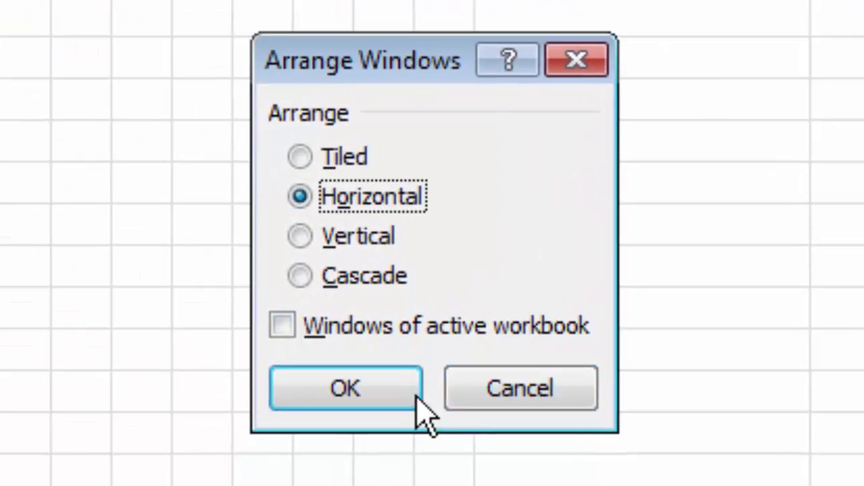
click(417, 398)
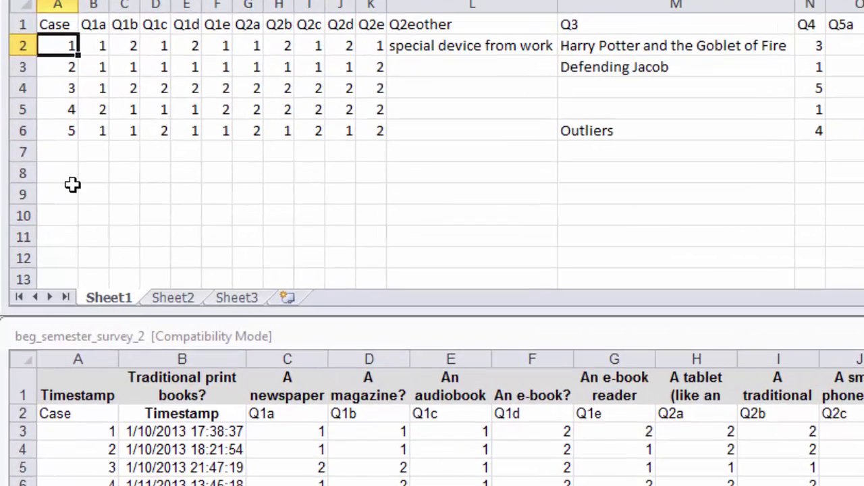
Replace beg_semester_survey_2's case numbers with 501, 502, filled down to 512.
click(79, 428)
click(79, 450)
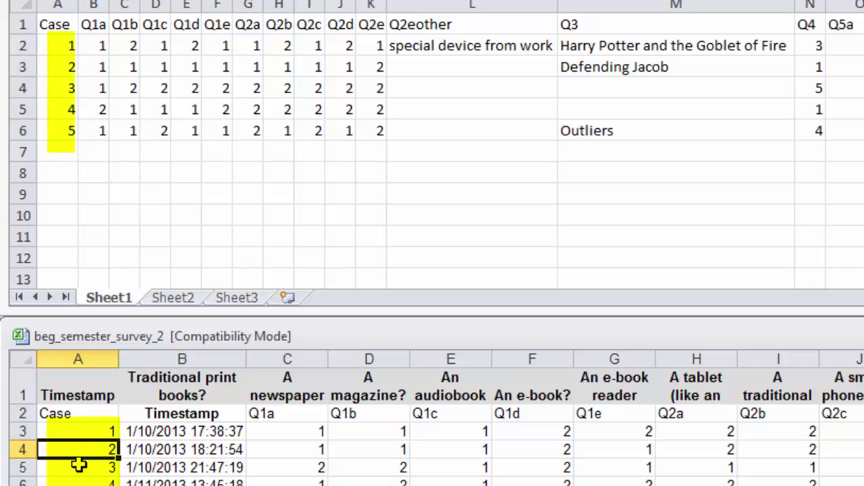
click(79, 466)
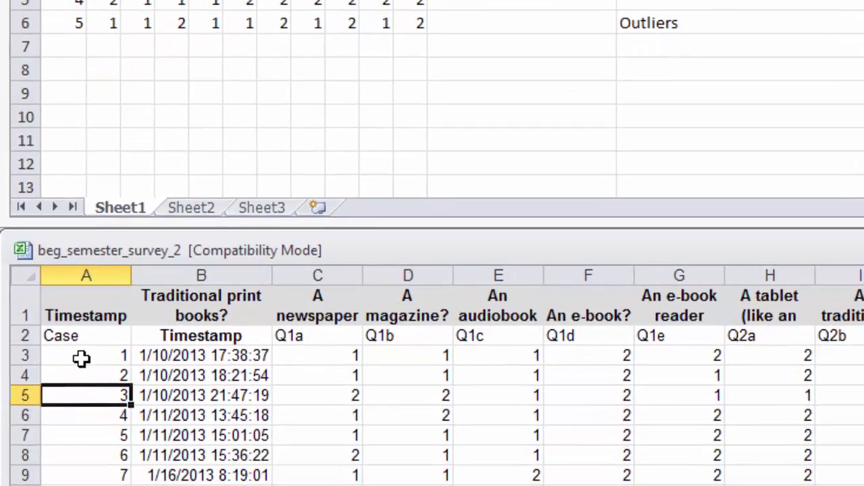
click(72, 433)
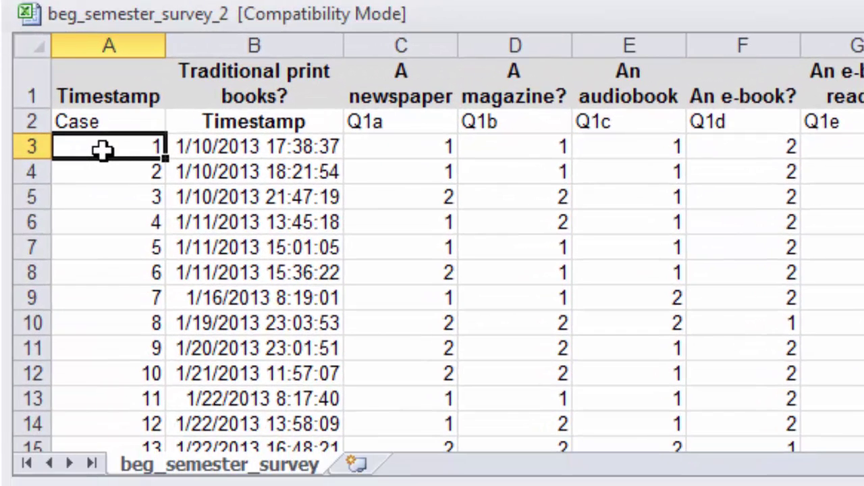
text(501)
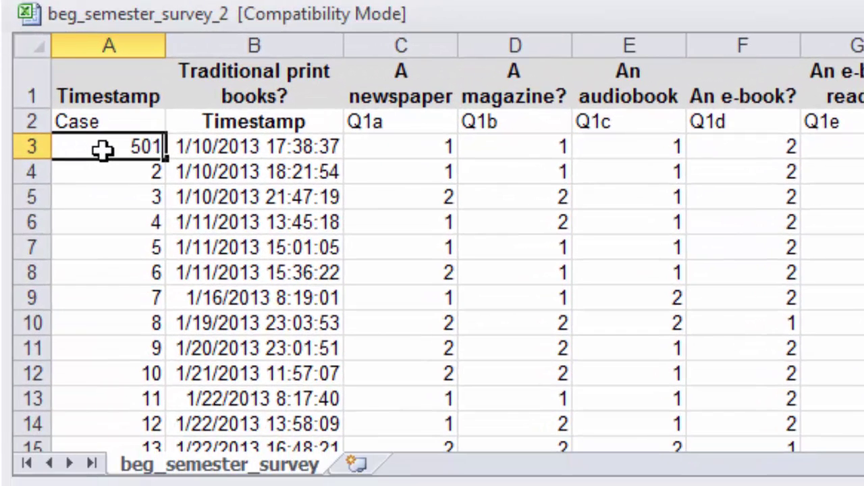
key(Return)
text(502)
key(Return)
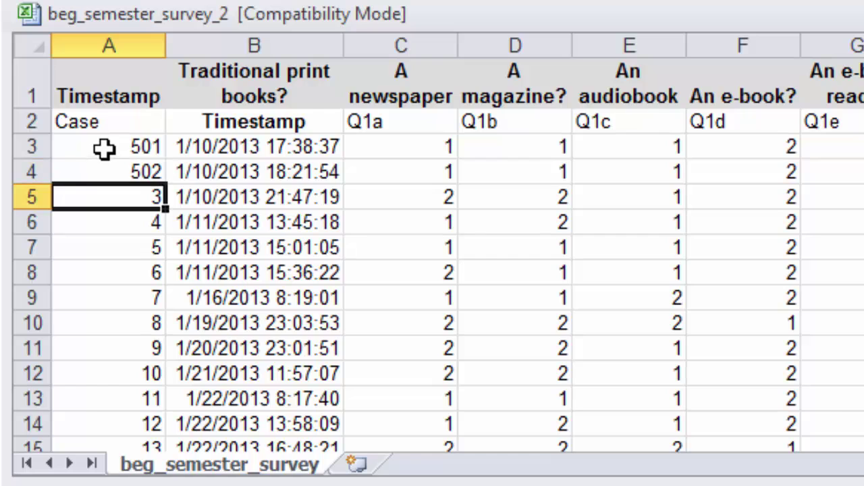
drag(106, 147, 123, 420)
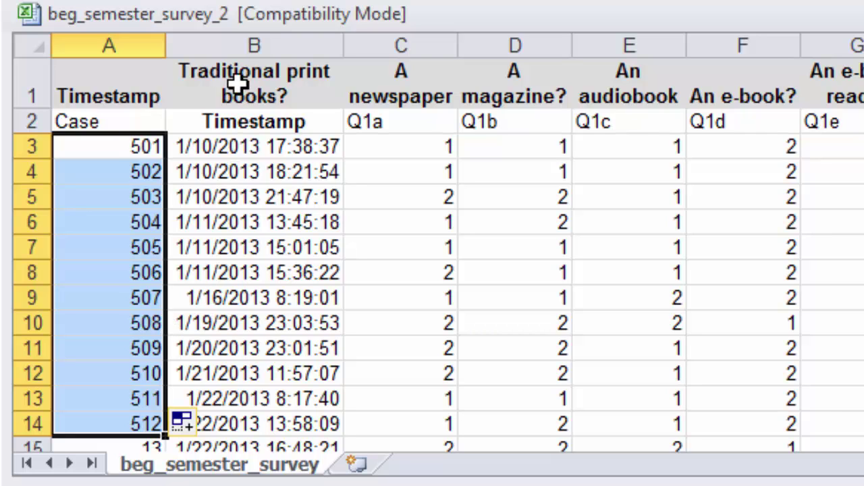
click(235, 40)
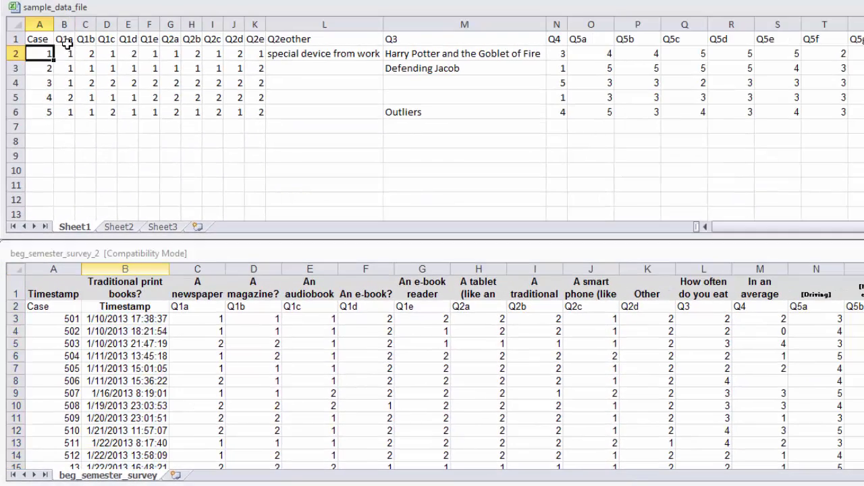
Insert a blank column before Q1a in sample_data_file and head it 'Timestamp'.
click(62, 23)
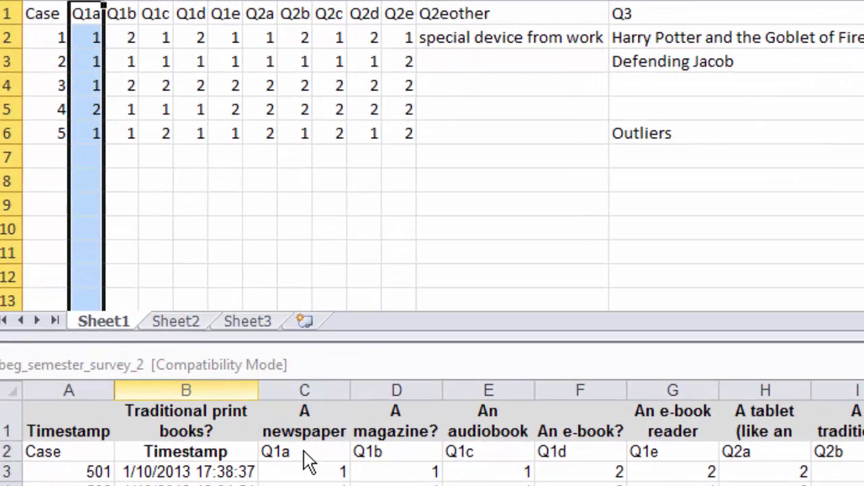
click(303, 447)
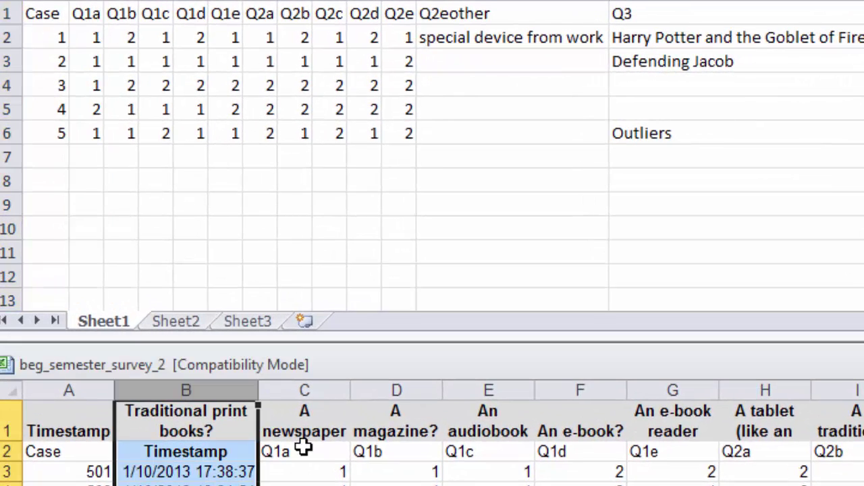
click(81, 10)
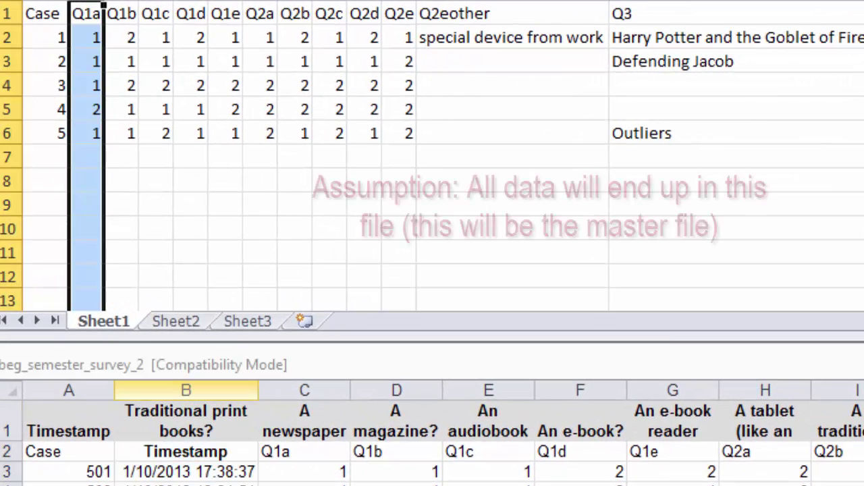
right_click(85, 9)
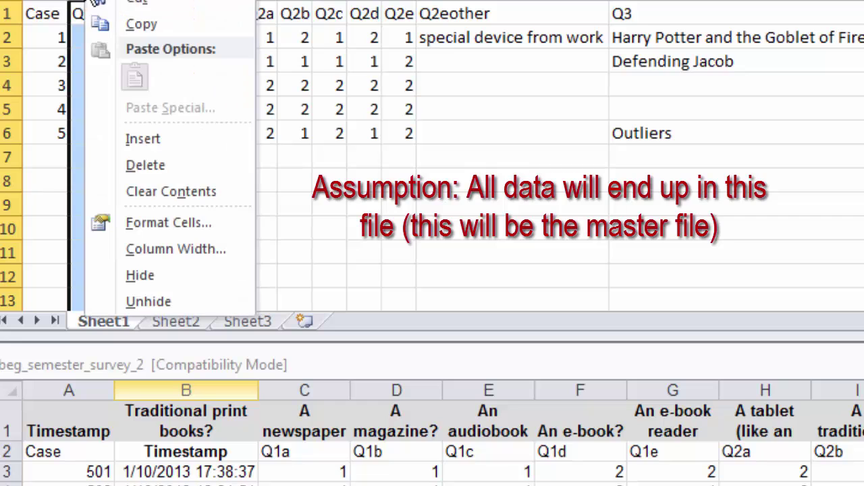
click(134, 140)
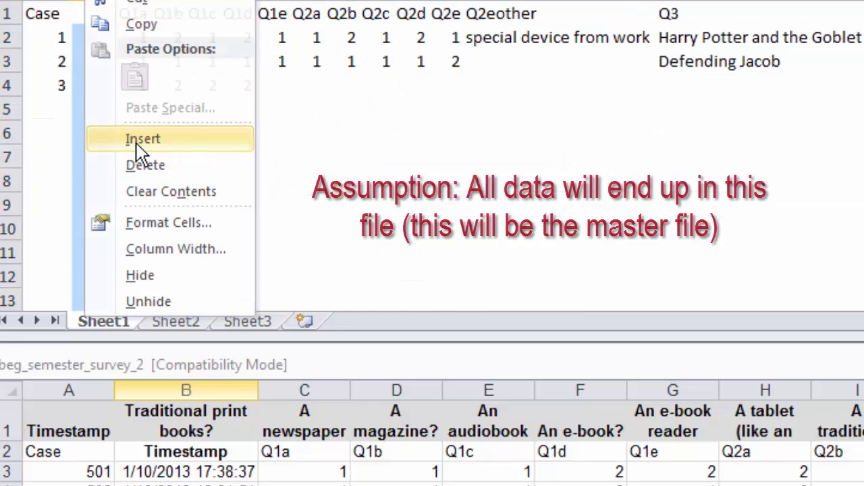
click(81, 15)
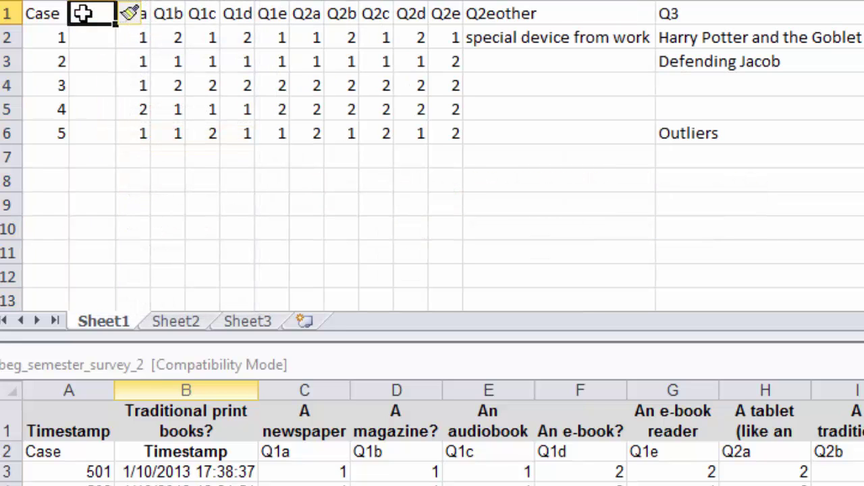
text(Timestam)
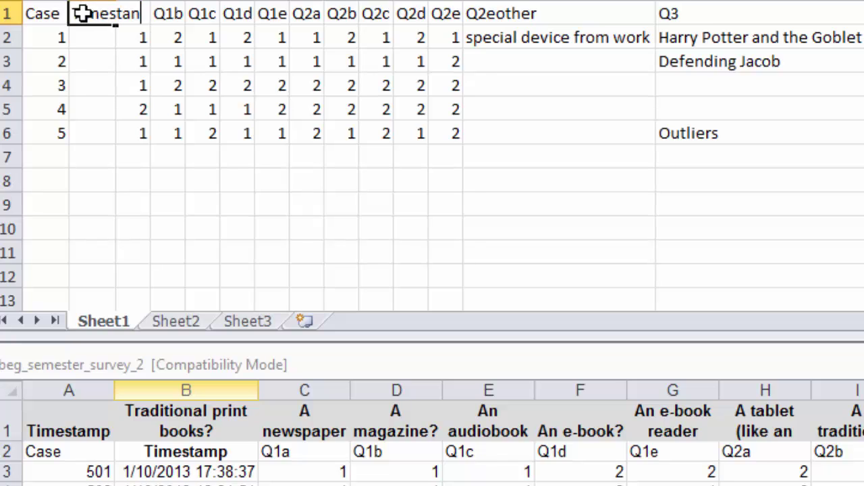
text(p)
key(Return)
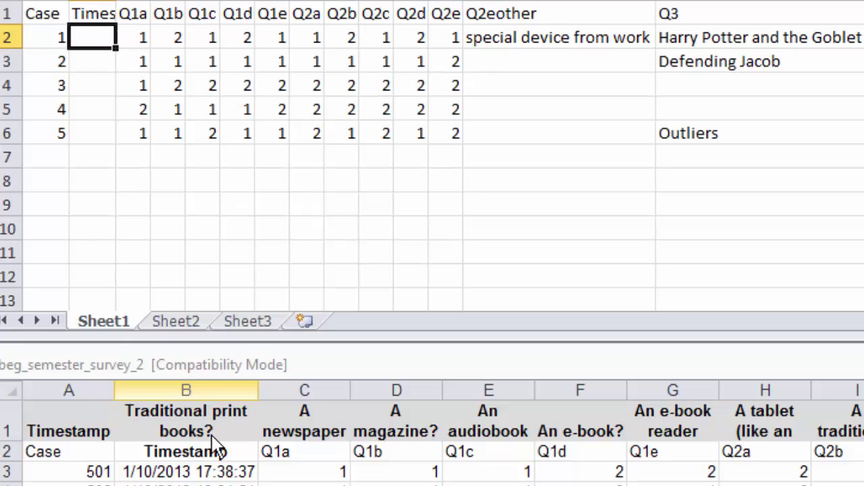
click(283, 451)
click(398, 451)
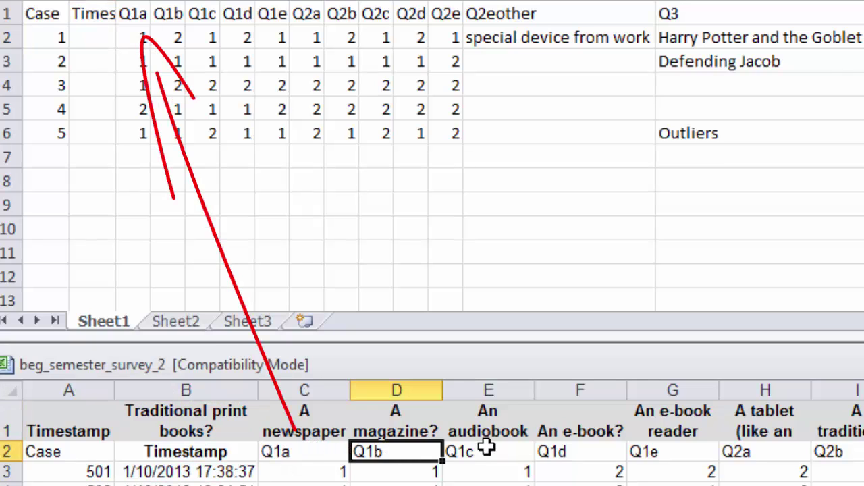
click(486, 449)
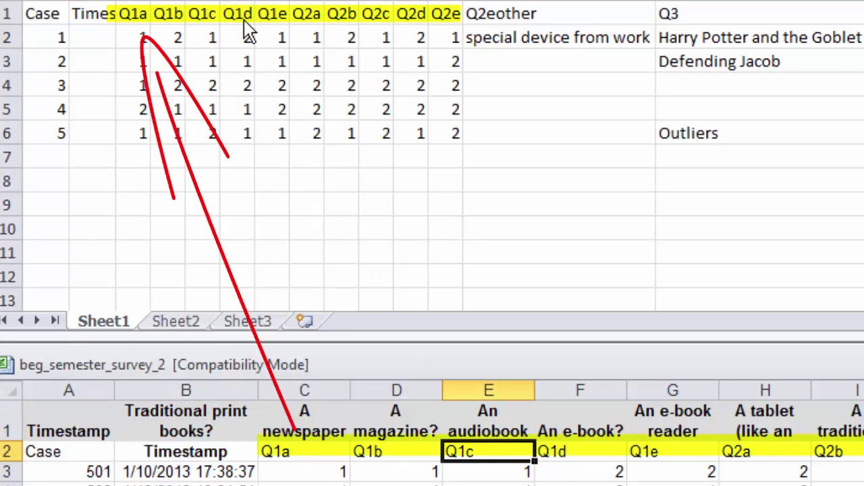
click(557, 453)
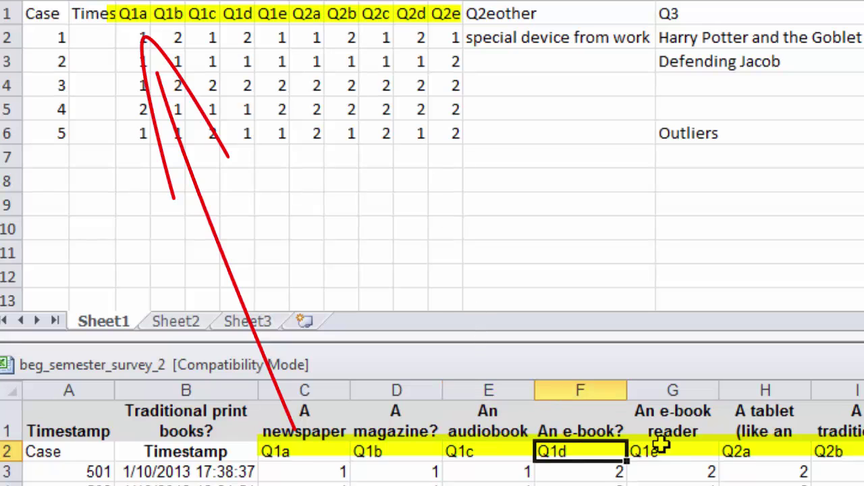
click(667, 453)
click(736, 453)
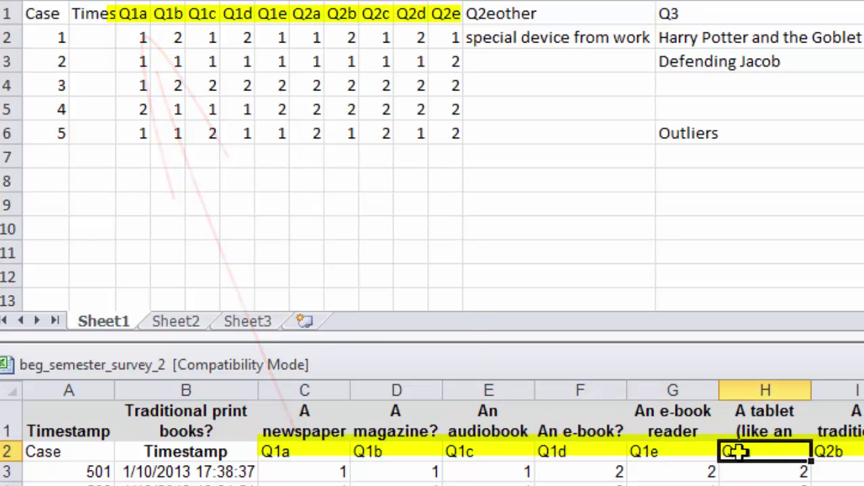
scroll(809, 459, right, 3)
click(579, 445)
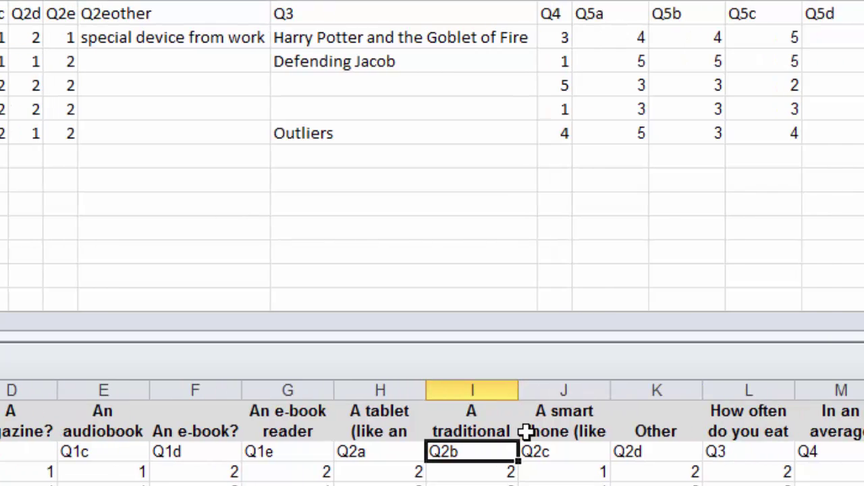
click(675, 456)
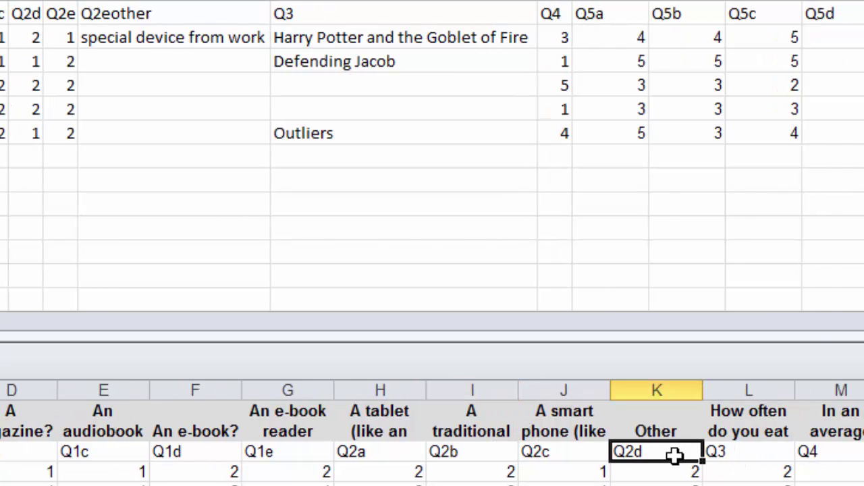
key(Tab)
key(ctrl+F6)
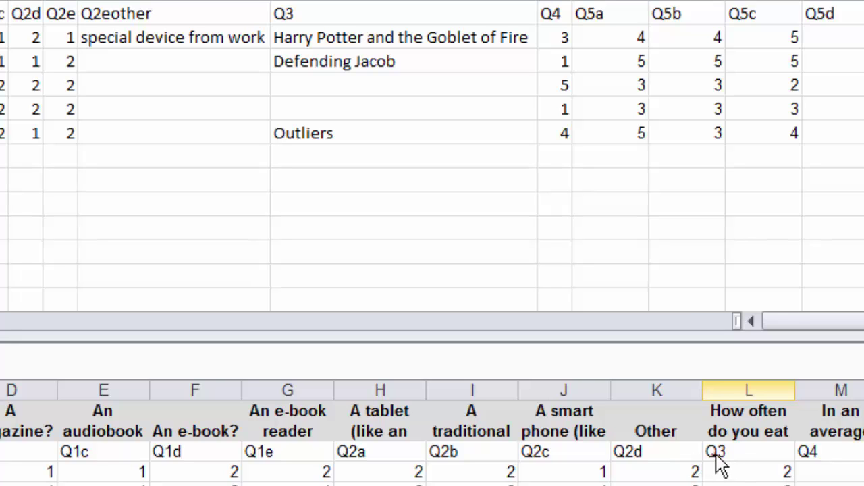
Insert two empty columns after Q2d in the survey workbook.
key(ctrl+F6)
key(shift+Tab)
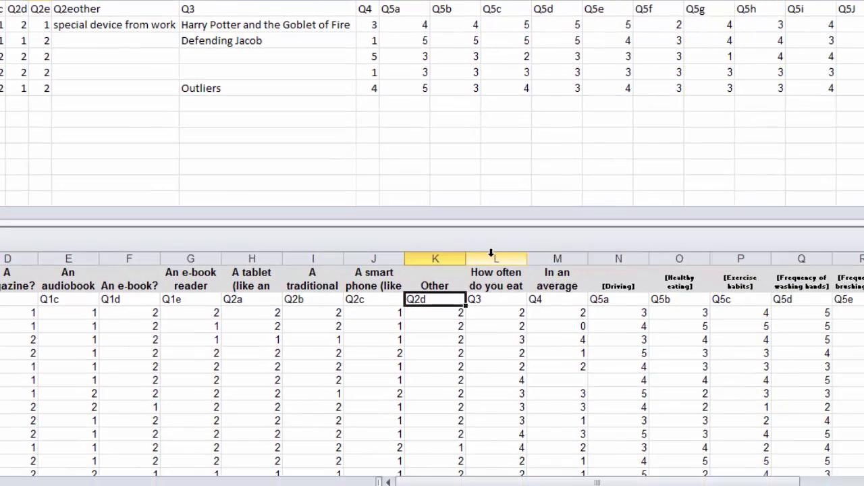
drag(491, 254, 557, 258)
right_click(548, 260)
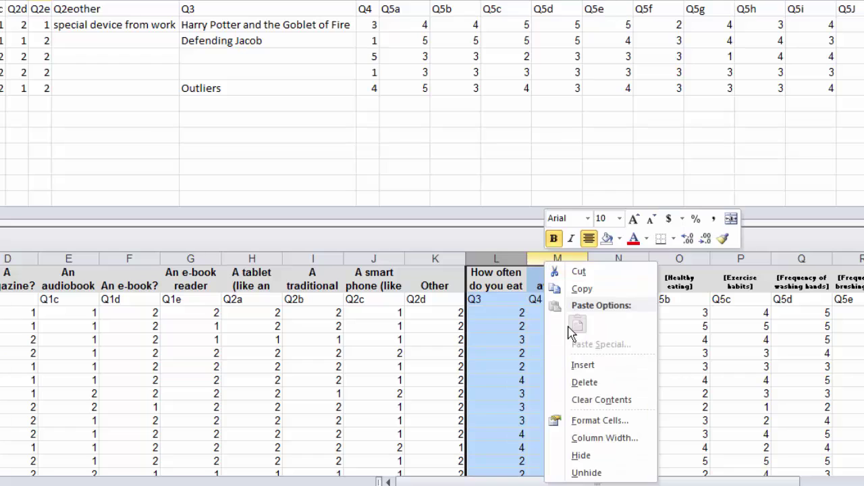
click(578, 367)
click(444, 329)
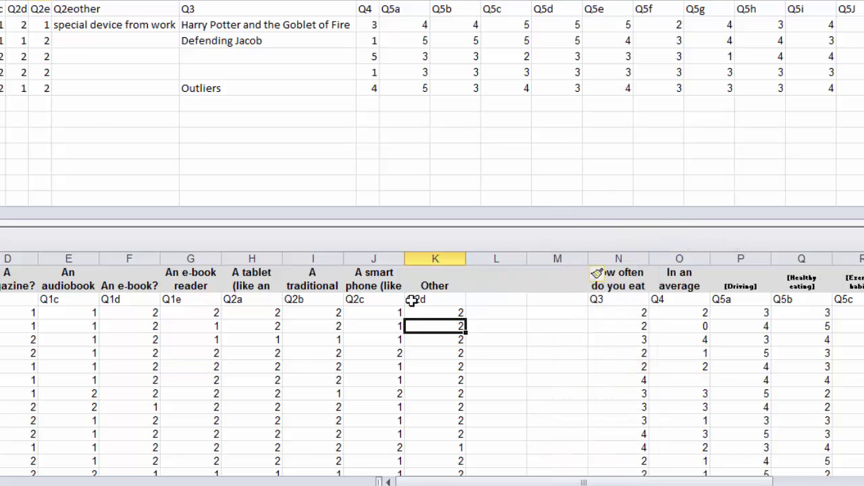
Copy the Q2e and Q2eother headers from sample_data_file into the new columns.
click(35, 8)
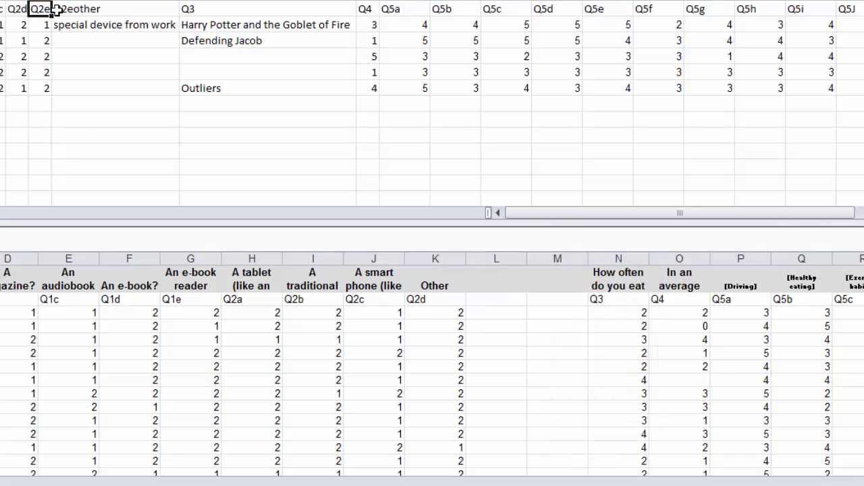
drag(35, 8, 61, 9)
key(ctrl+c)
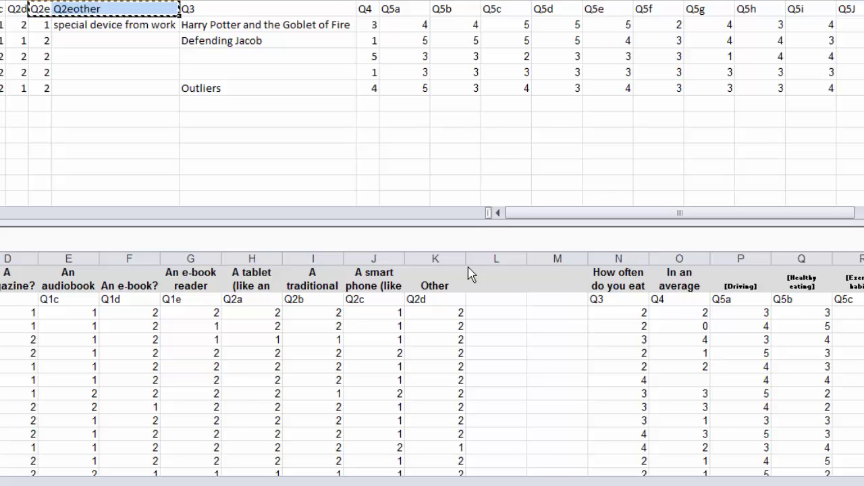
click(485, 299)
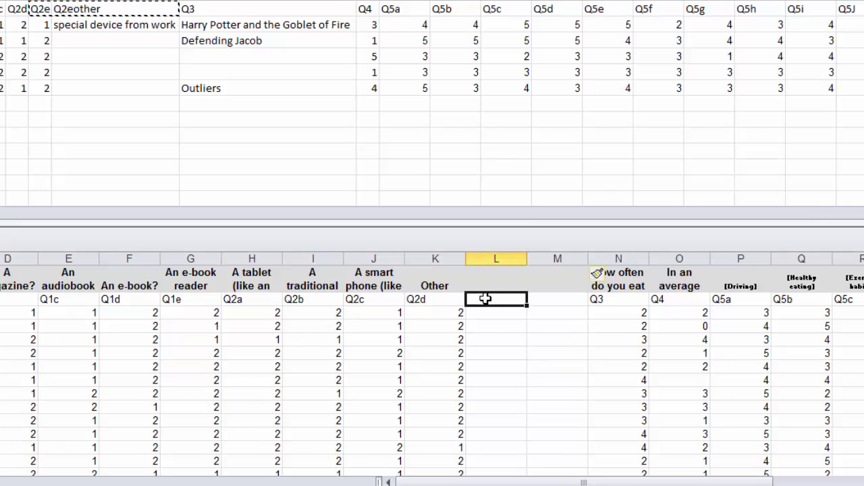
key(ctrl+v)
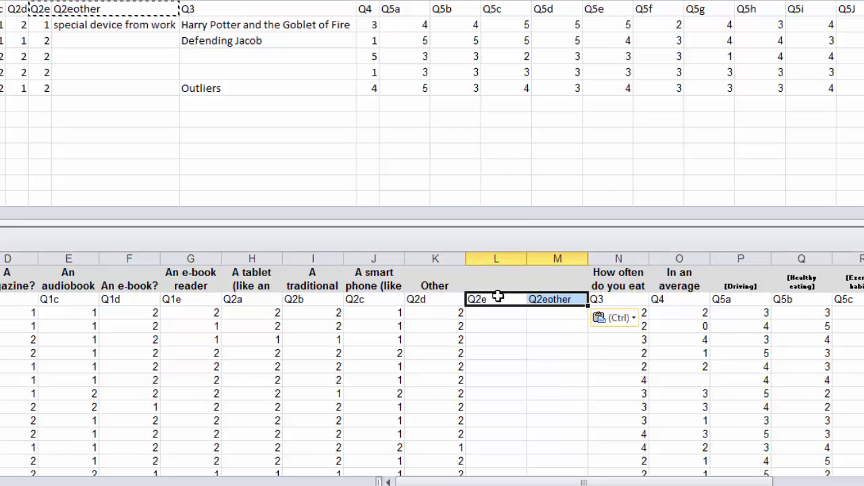
click(600, 298)
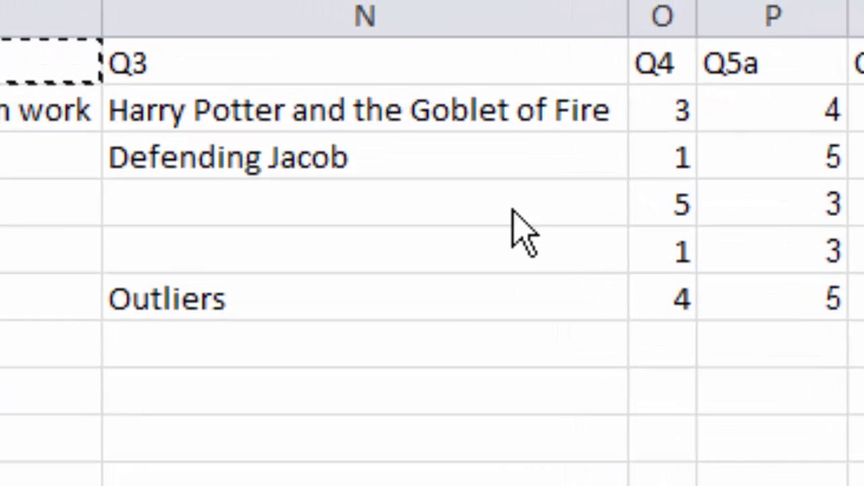
key(ctrl+z)
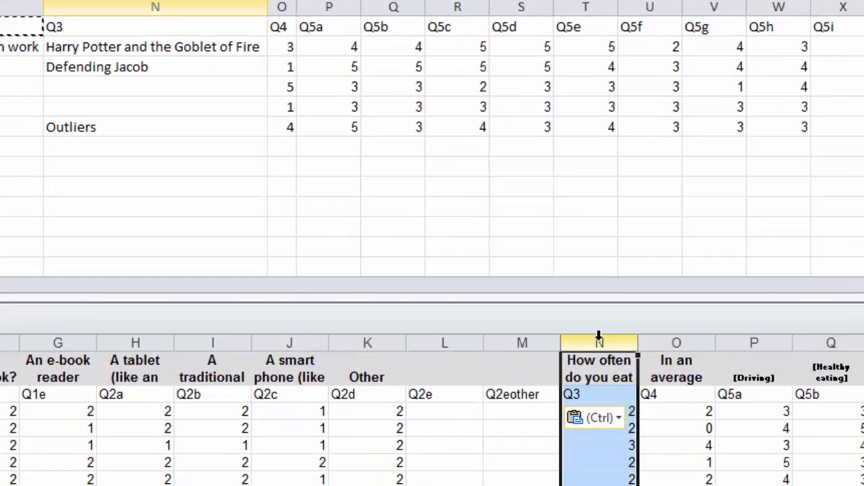
Insert a labelled blank column before Q3, shifting Q3 and Q4 right.
right_click(600, 343)
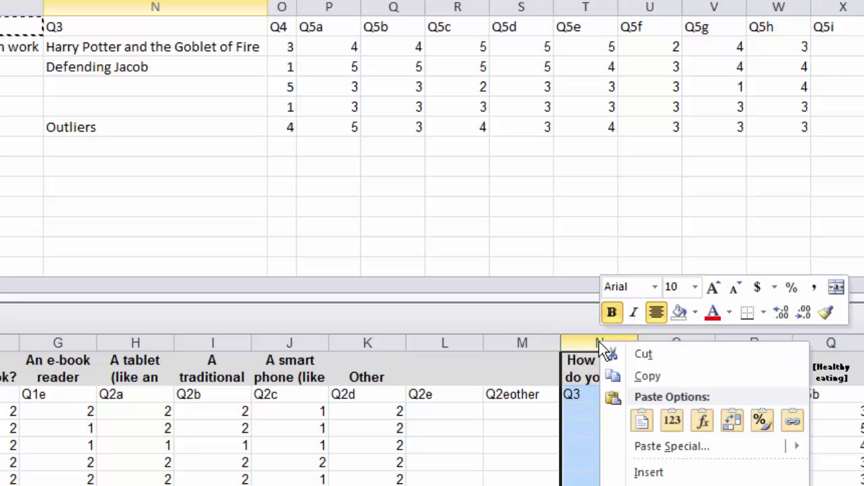
click(667, 472)
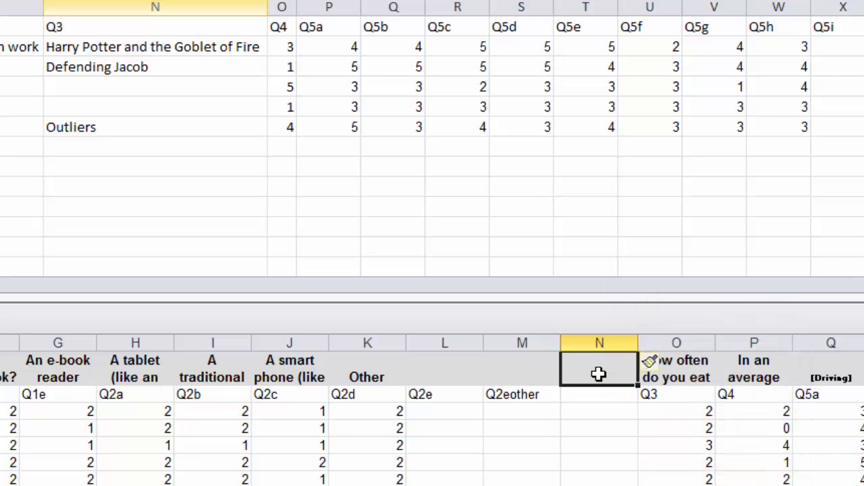
click(599, 374)
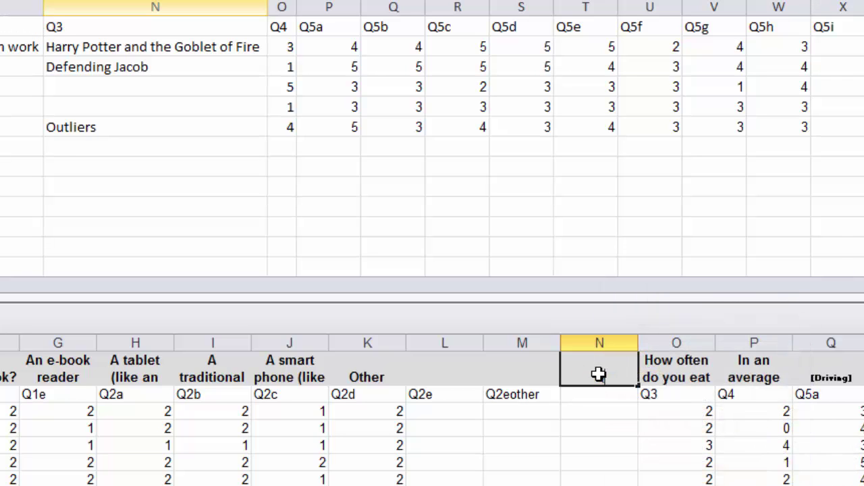
text(Q2e)
key(Return)
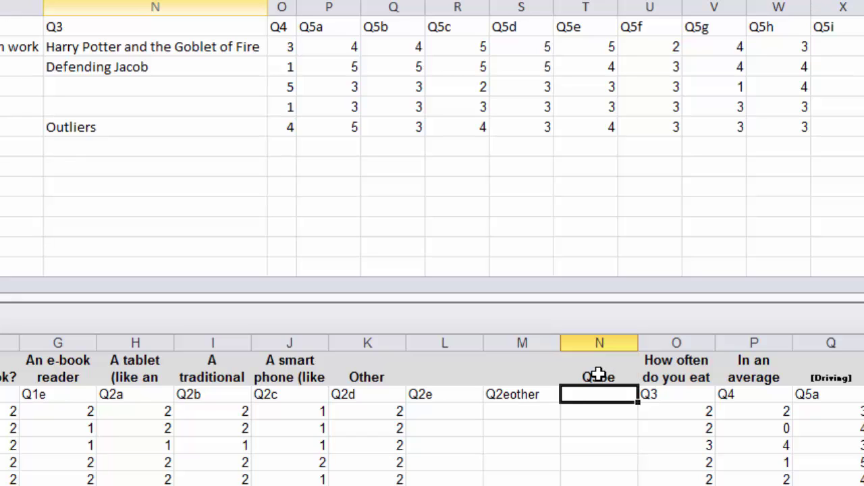
Insert an empty column before Q4 in sample_data_file.
click(669, 392)
click(668, 337)
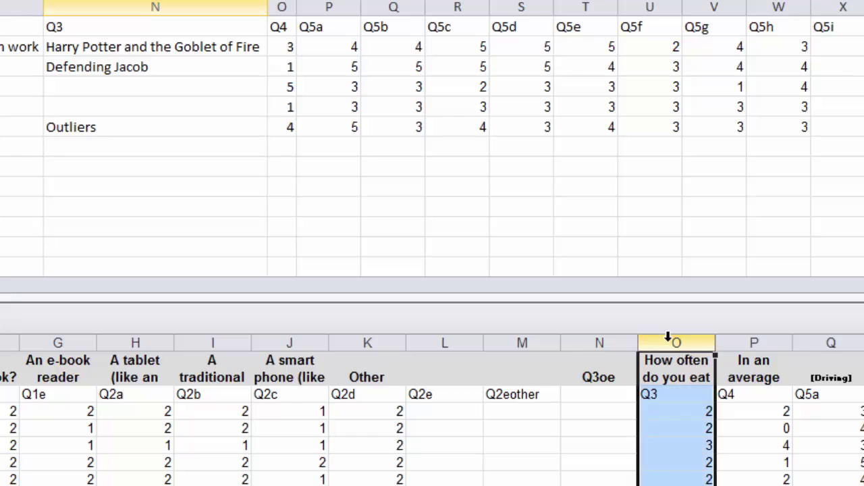
right_click(294, 14)
click(329, 142)
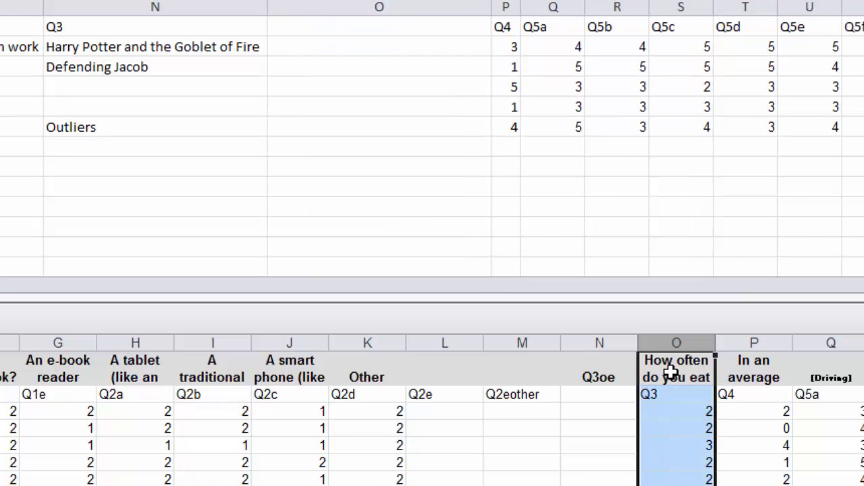
Paste the survey's Q3 header into the new column and narrow it.
click(664, 399)
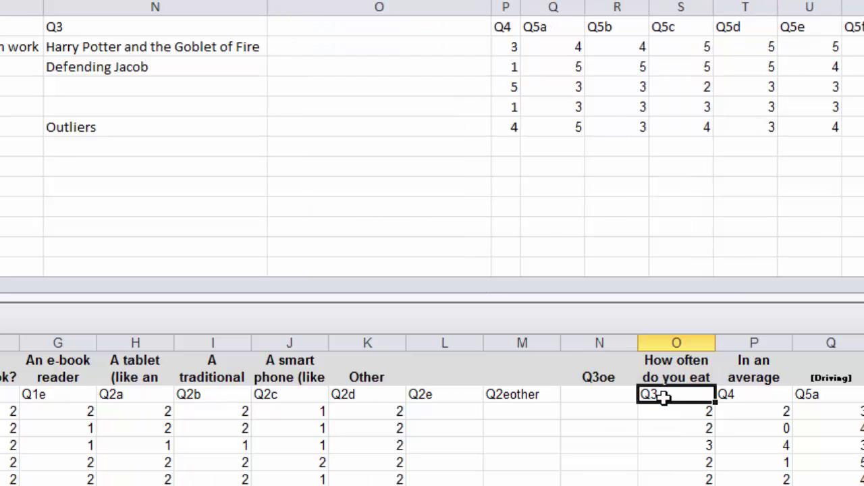
key(ctrl+c)
click(376, 10)
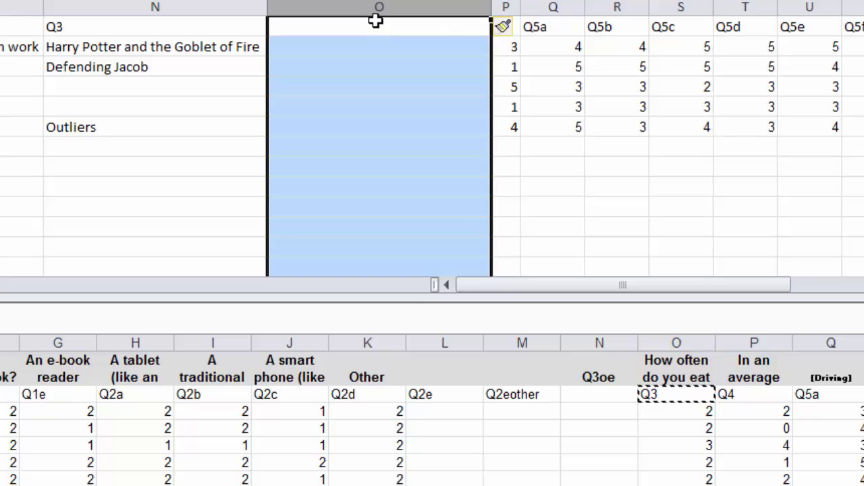
click(377, 21)
key(ctrl+v)
drag(491, 7, 331, 16)
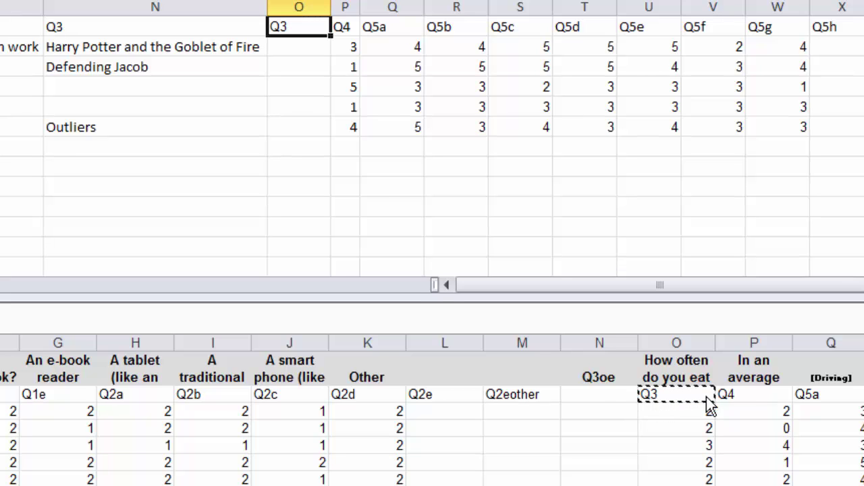
click(736, 398)
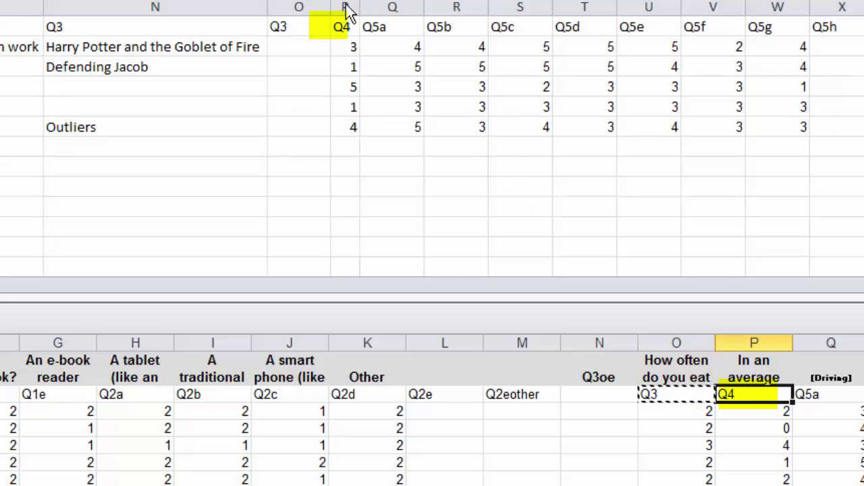
click(301, 27)
click(817, 393)
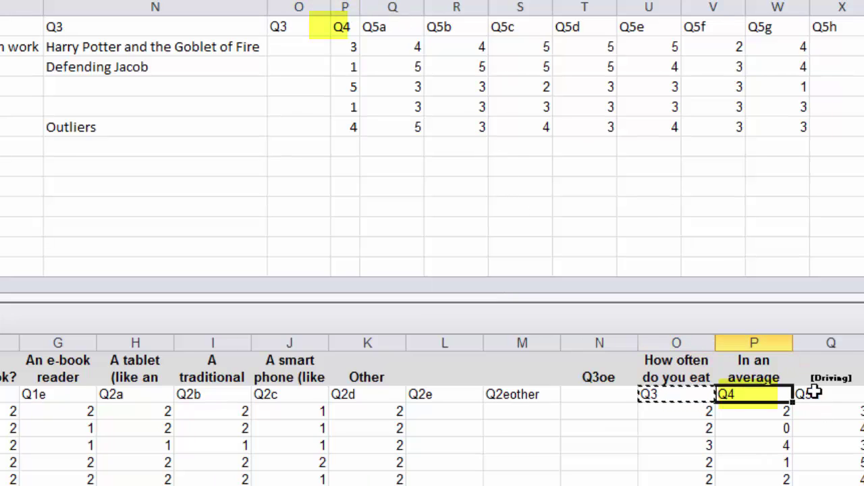
click(814, 393)
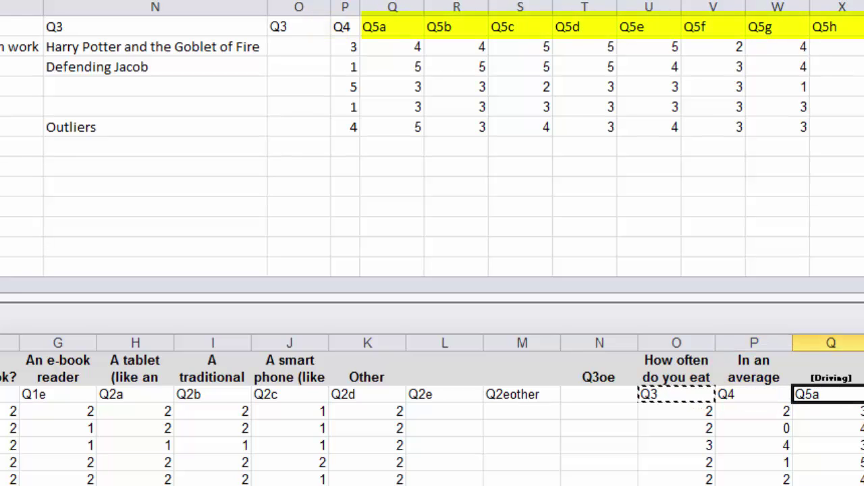
scroll(432, 419, right, 7)
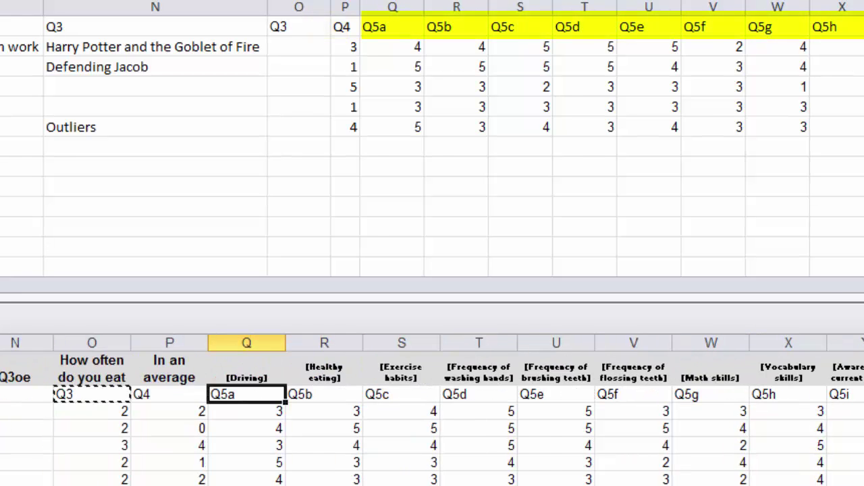
scroll(432, 419, right, 3)
scroll(433, 418, left, 8)
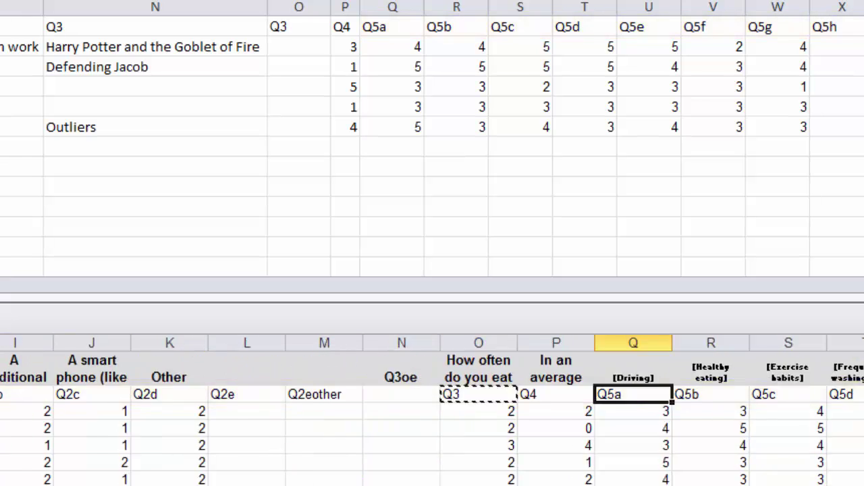
scroll(432, 419, left, 3)
click(599, 394)
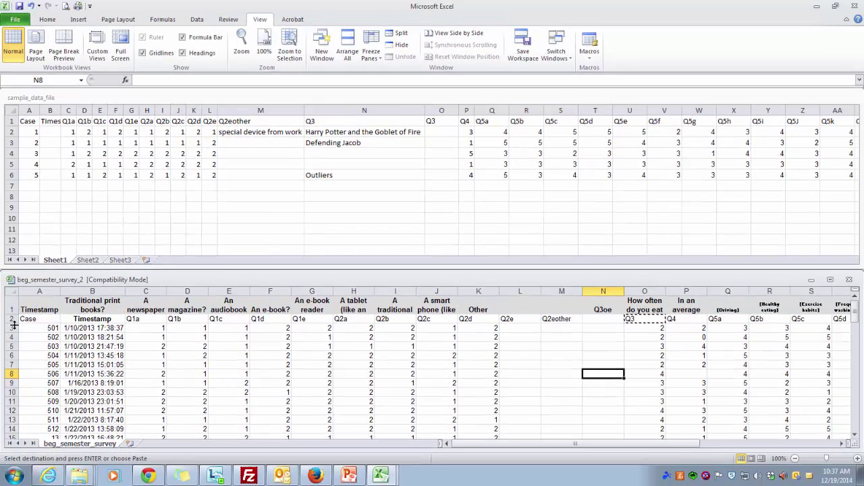
Copy survey rows 3–14 (cases 501–512) into sample_data_file starting at row 7.
drag(8, 328, 8, 430)
key(ctrl+c)
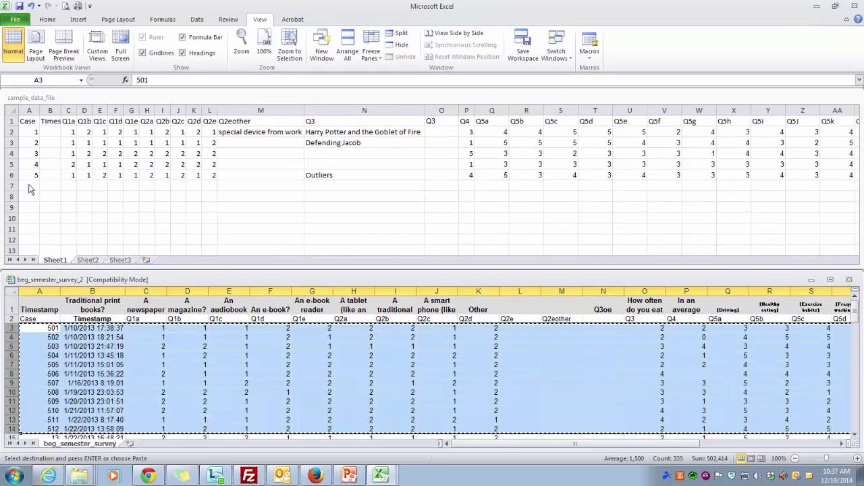
right_click(30, 184)
click(47, 227)
click(324, 239)
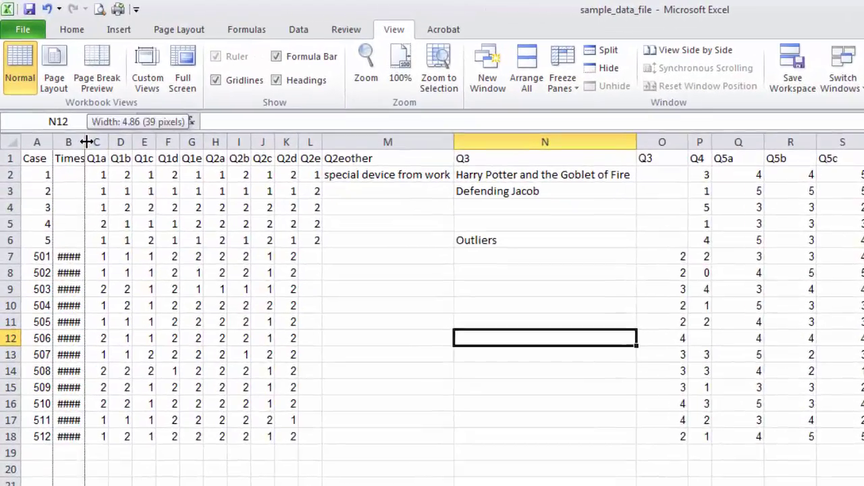
Autofit the timestamp column and insert a narrow blank column after the Q3 titles.
double_click(56, 93)
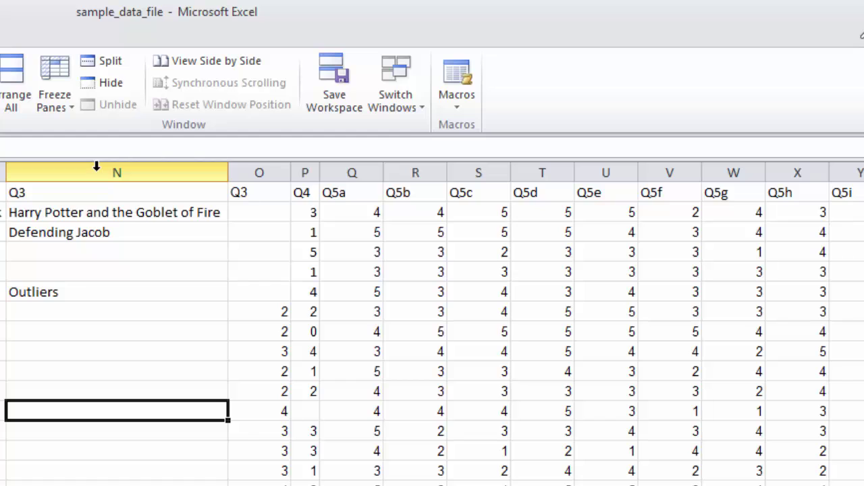
click(259, 173)
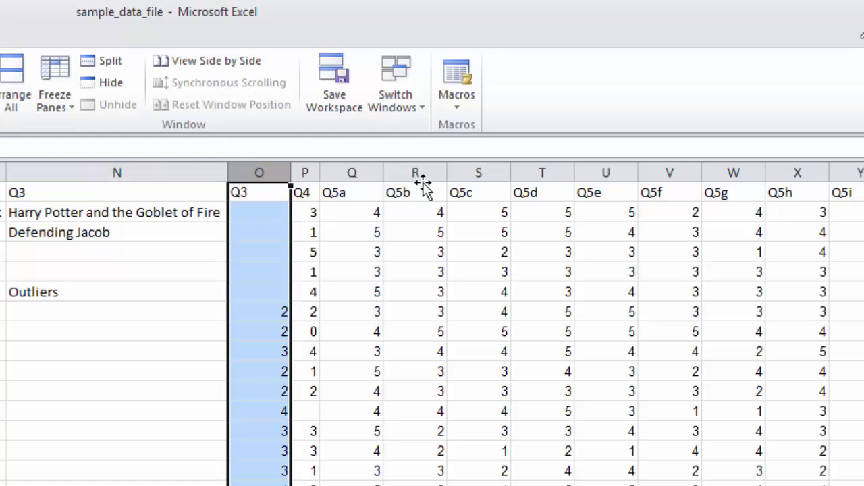
right_click(264, 172)
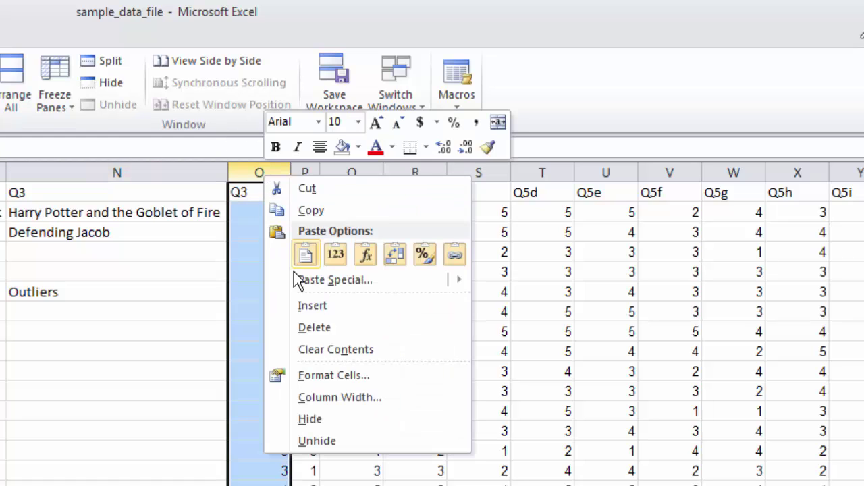
click(300, 313)
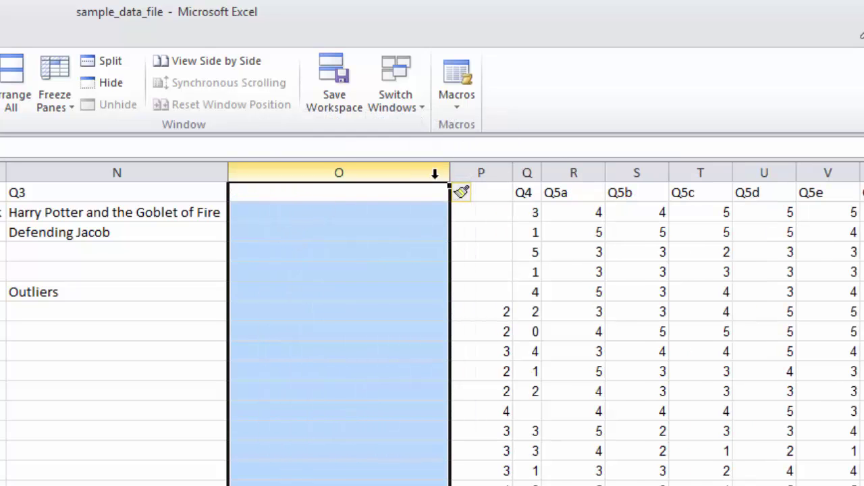
drag(450, 172, 286, 189)
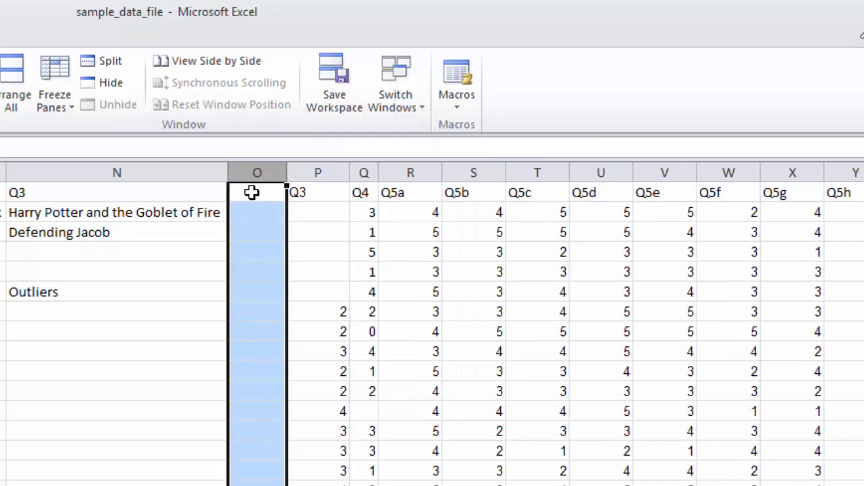
Enter codes 1, 2 and 5 beside Harry Potter, Defending Jacob and Outliers.
click(251, 193)
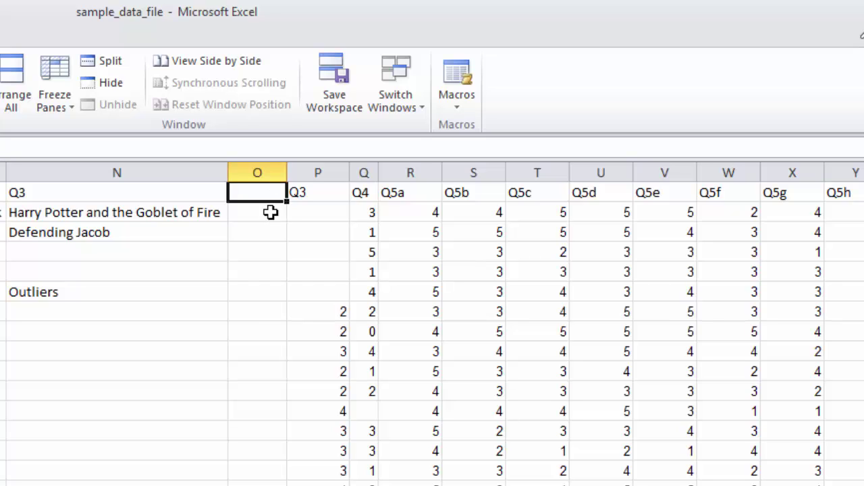
click(266, 211)
text(1)
key(Return)
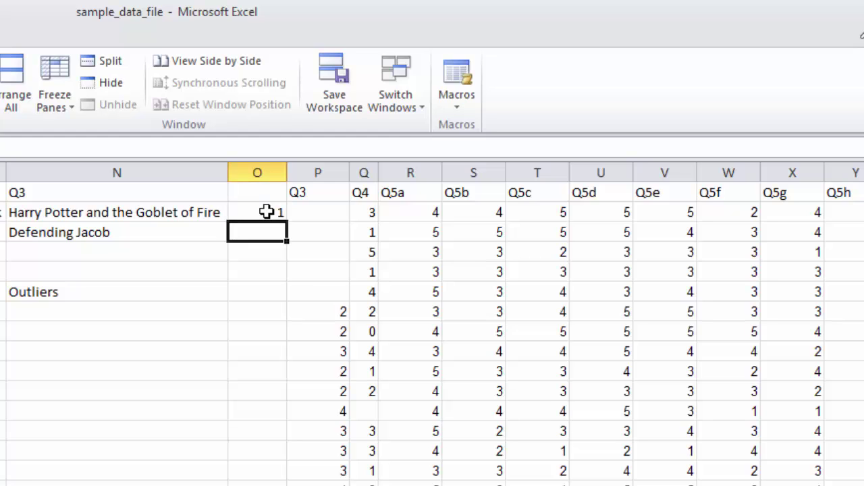
text(2)
key(Return)
key(Return)
text(5)
key(Return)
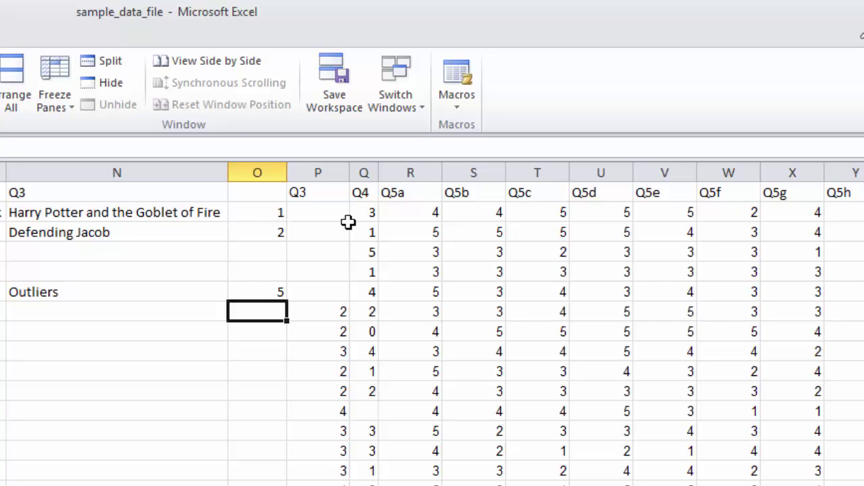
Head the empty column after Q5o with 'Q5mean'.
drag(391, 192, 863, 187)
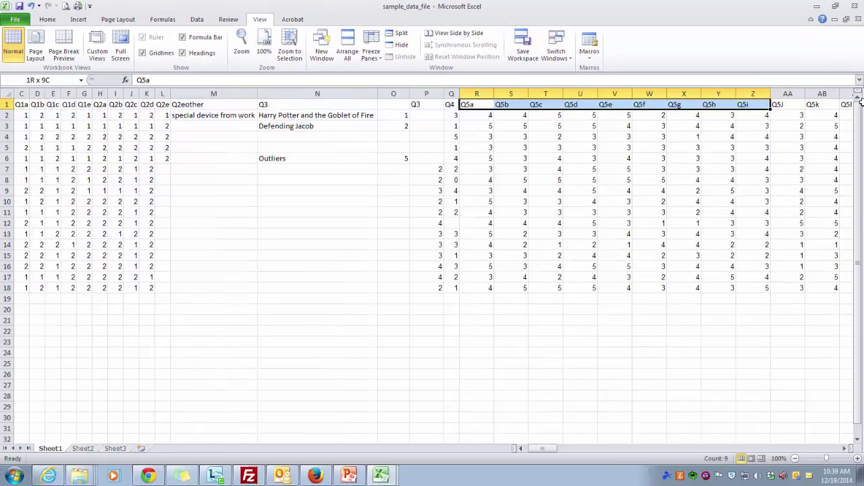
drag(860, 100, 719, 106)
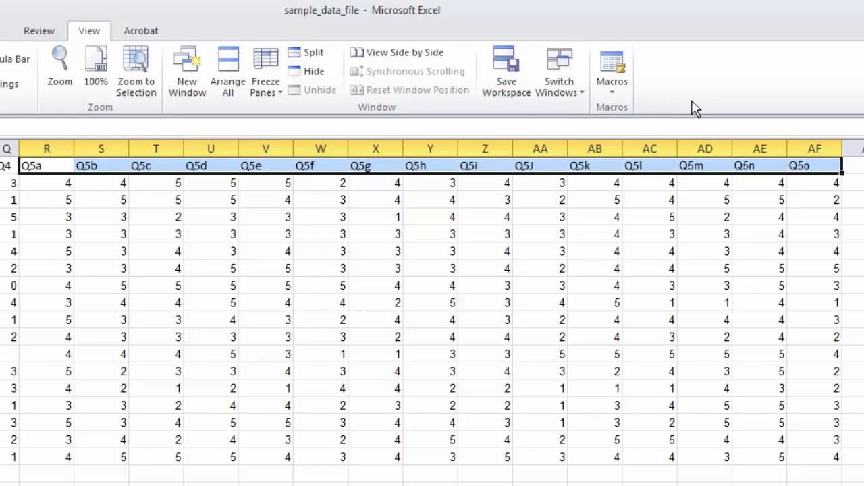
click(821, 171)
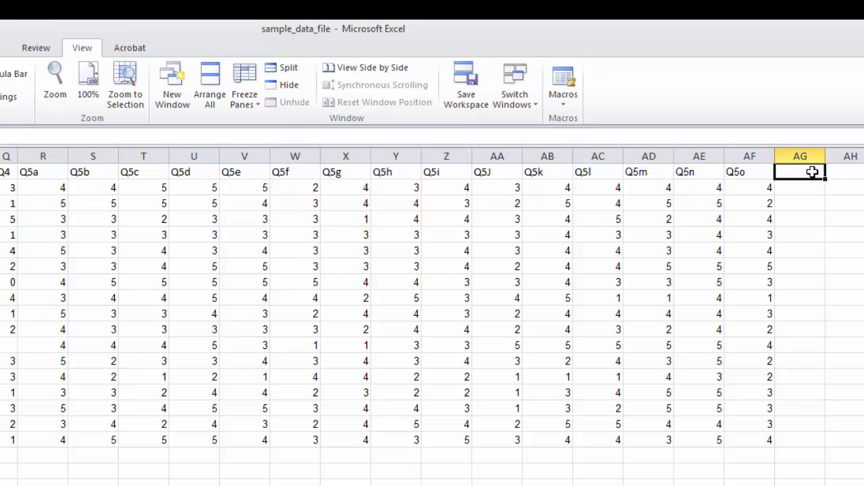
text(Q5me)
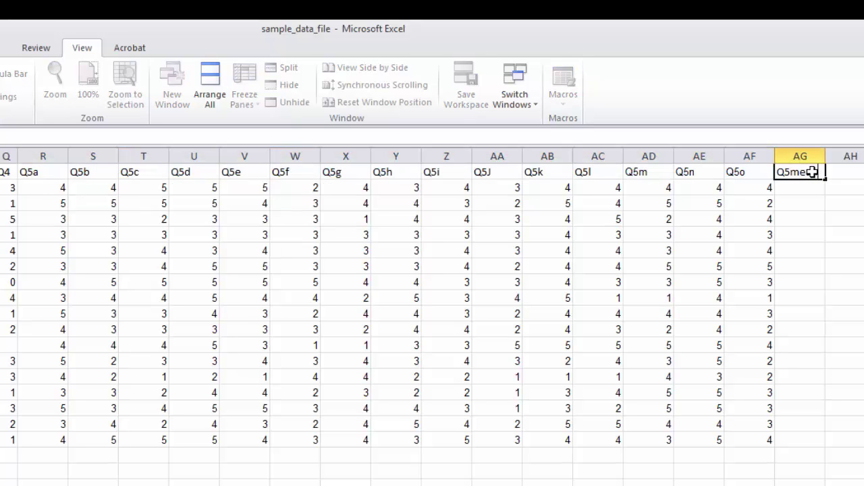
text(an)
key(Return)
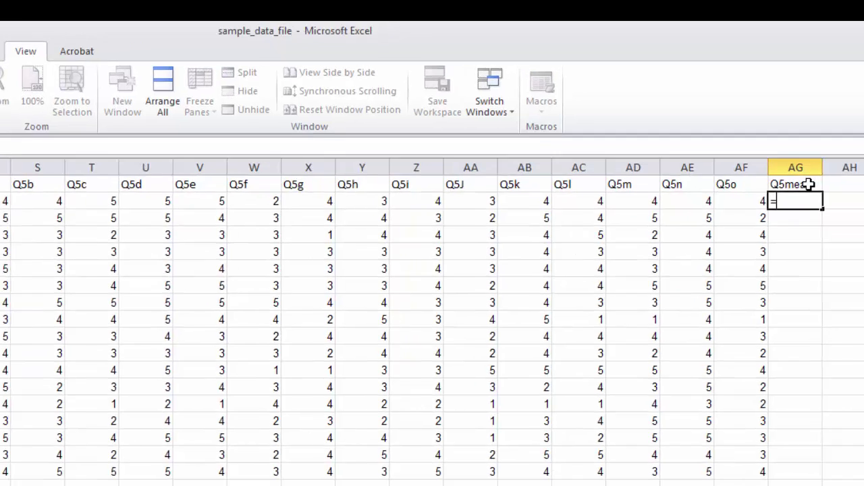
Enter =AVERAGE(R2:AF2) in AG2 to average Q5a through Q5o.
text(=averag)
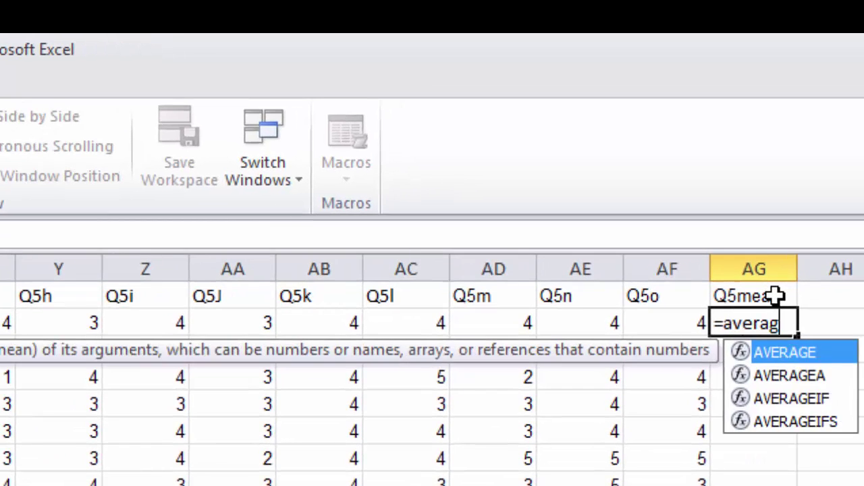
text(e()
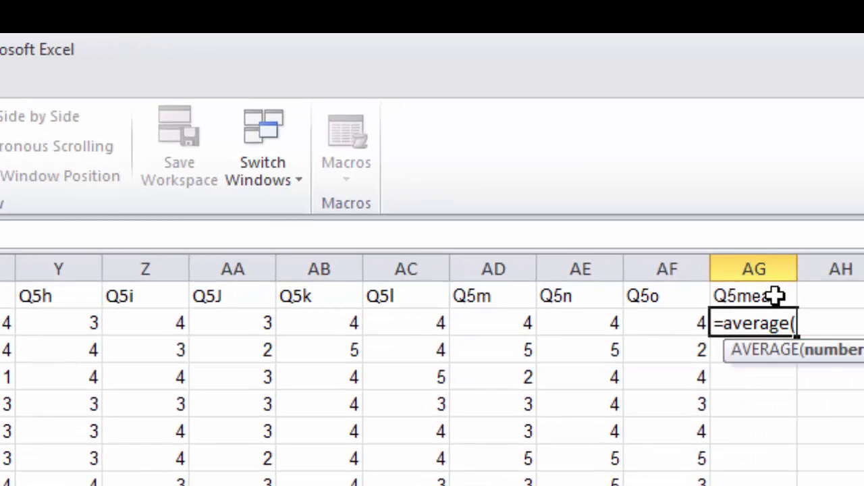
text(R2:T2)
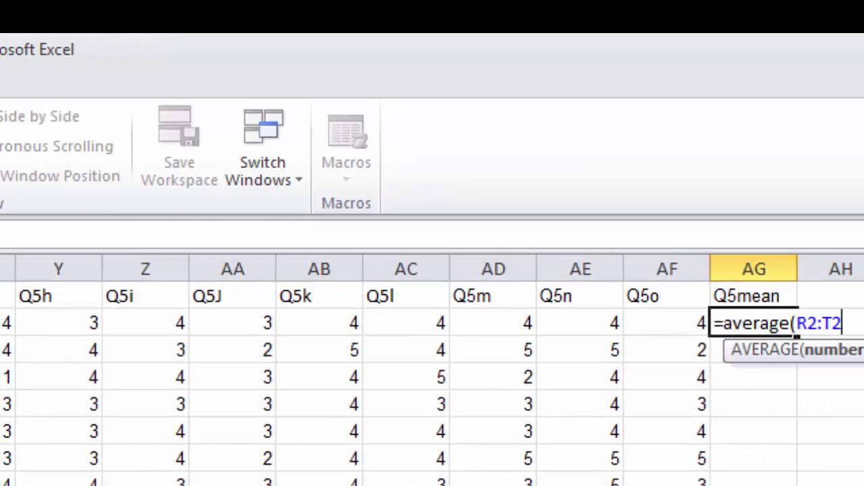
drag(0, 324, 638, 321)
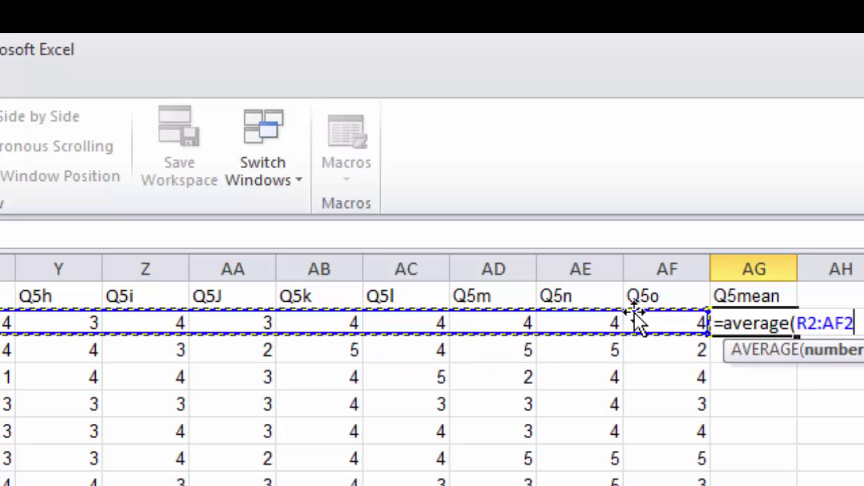
key(Return)
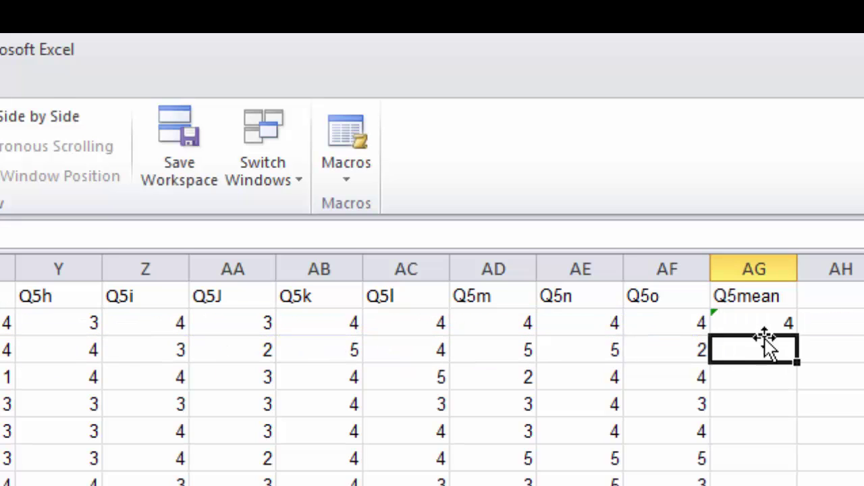
click(760, 324)
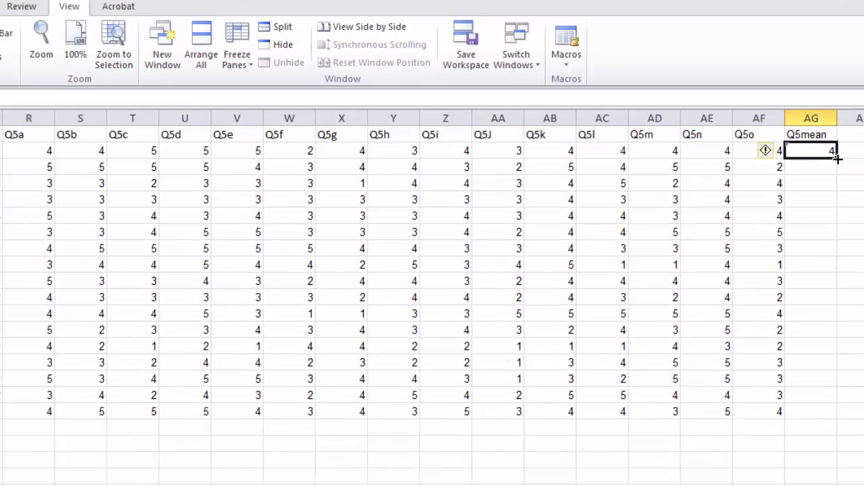
Fill the Q5mean formula down to row 18 and show two decimal places.
drag(837, 158, 819, 413)
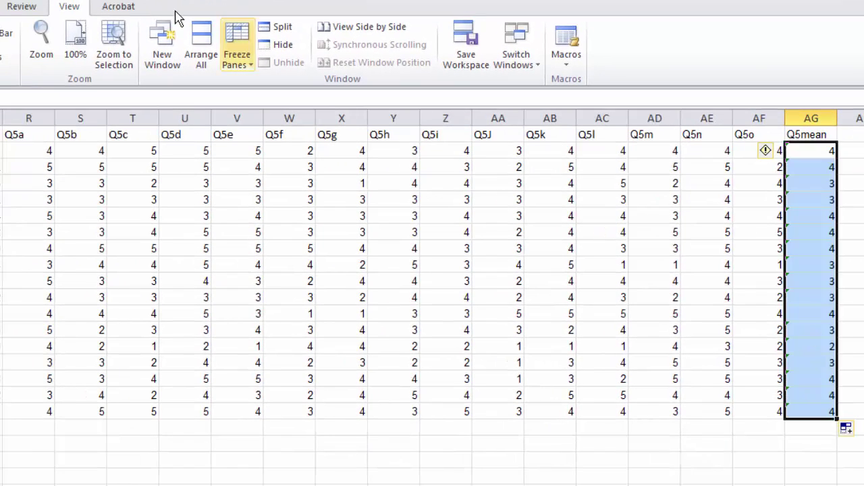
key(alt+h)
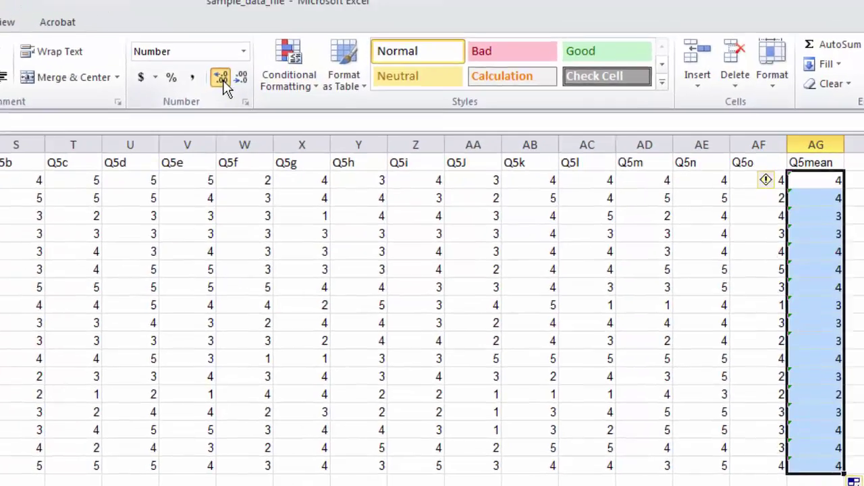
click(221, 77)
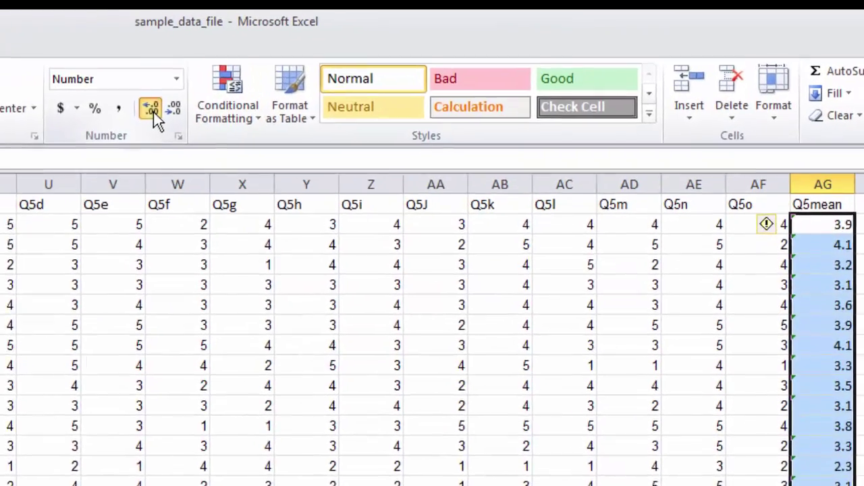
click(221, 77)
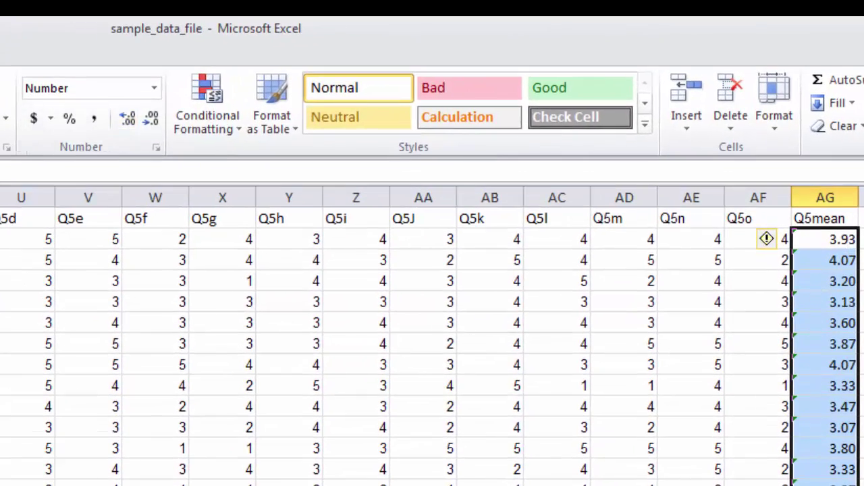